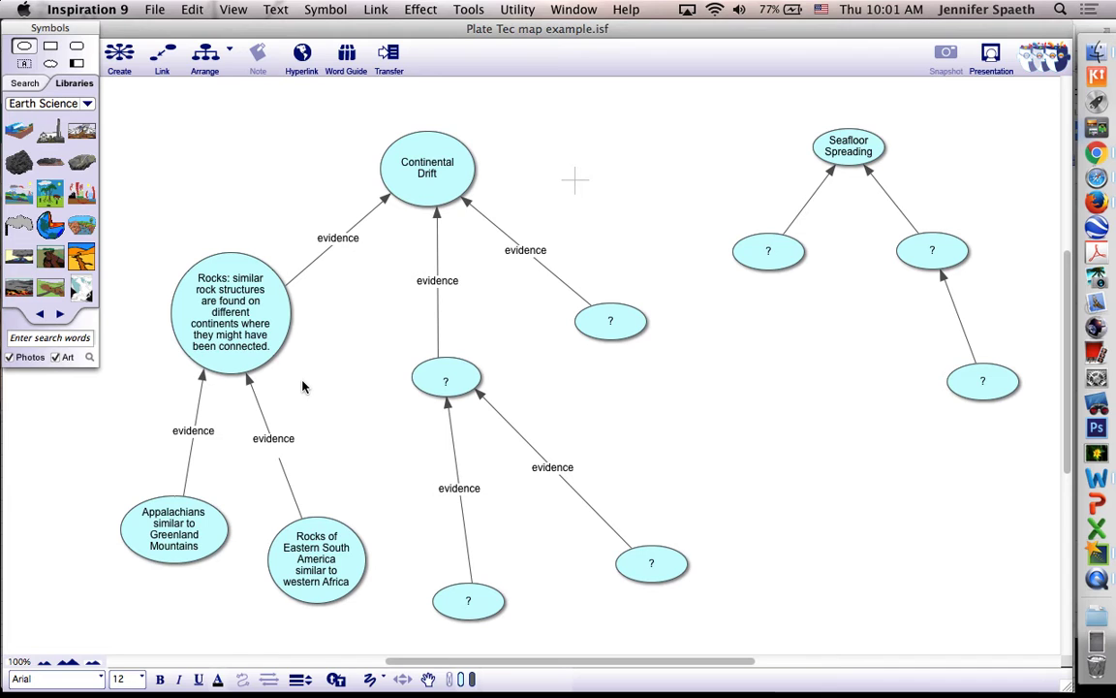
{"action": "scroll", "coordinate": [302, 386], "scroll_direction": "down", "scroll_amount": 3}
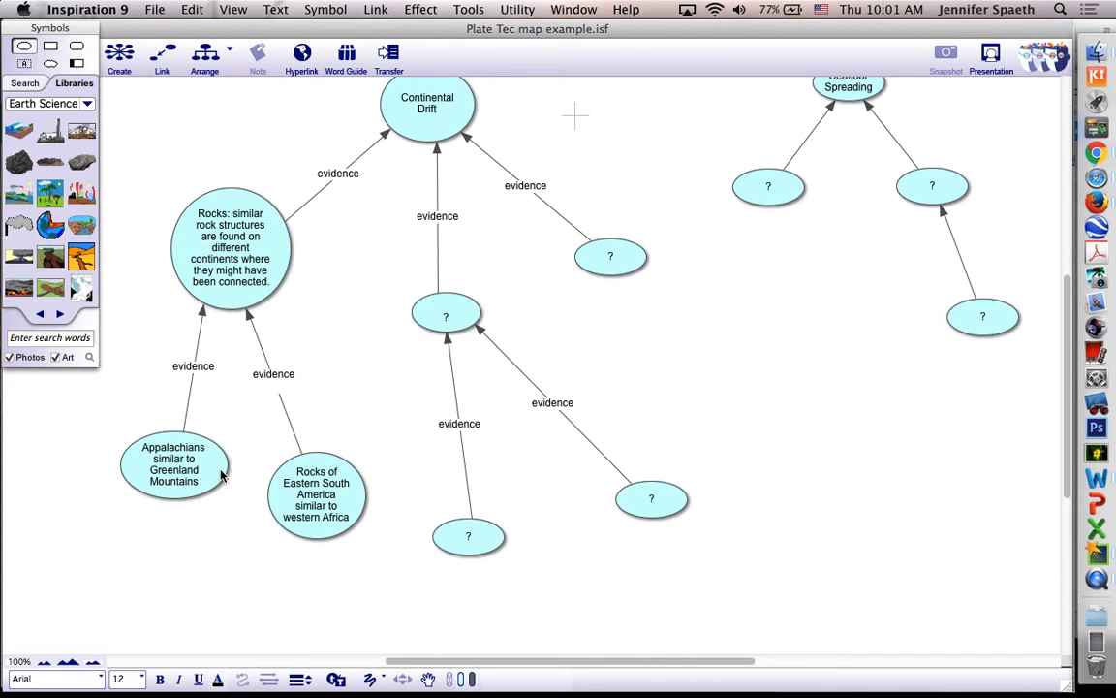
{"action": "scroll", "coordinate": [311, 356], "scroll_direction": "up", "scroll_amount": 3}
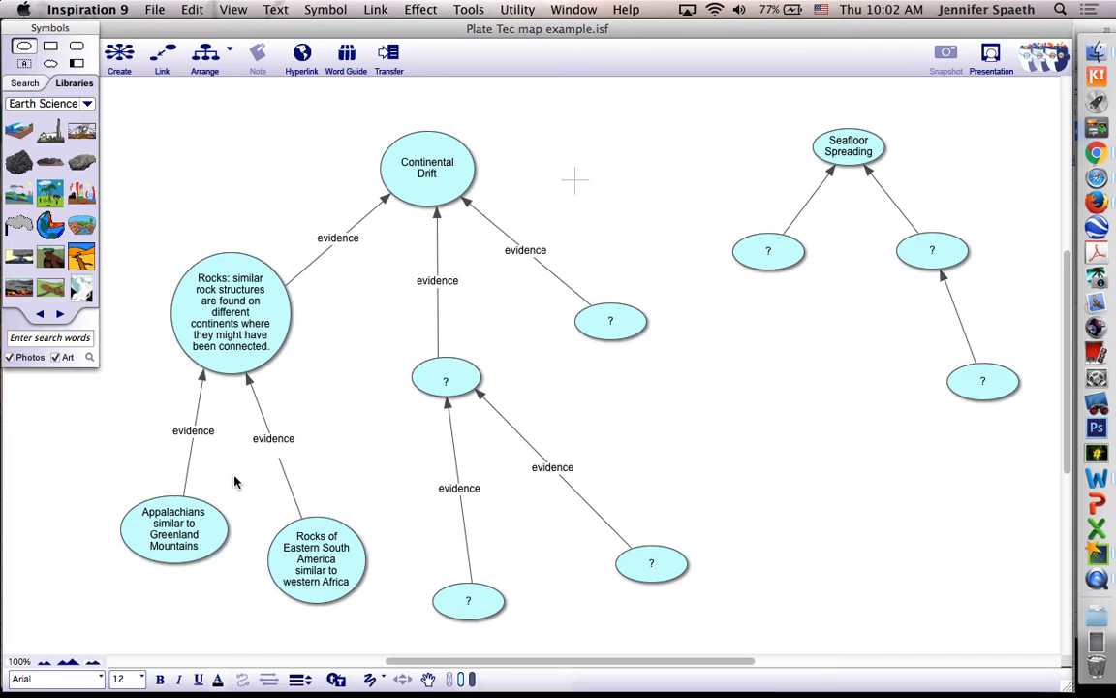
Select the Rocks bubble under Continental Drift, then switch to Chrome and search Google Images for "rocks continental drift".
{"action": "left_click", "coordinate": [193, 306]}
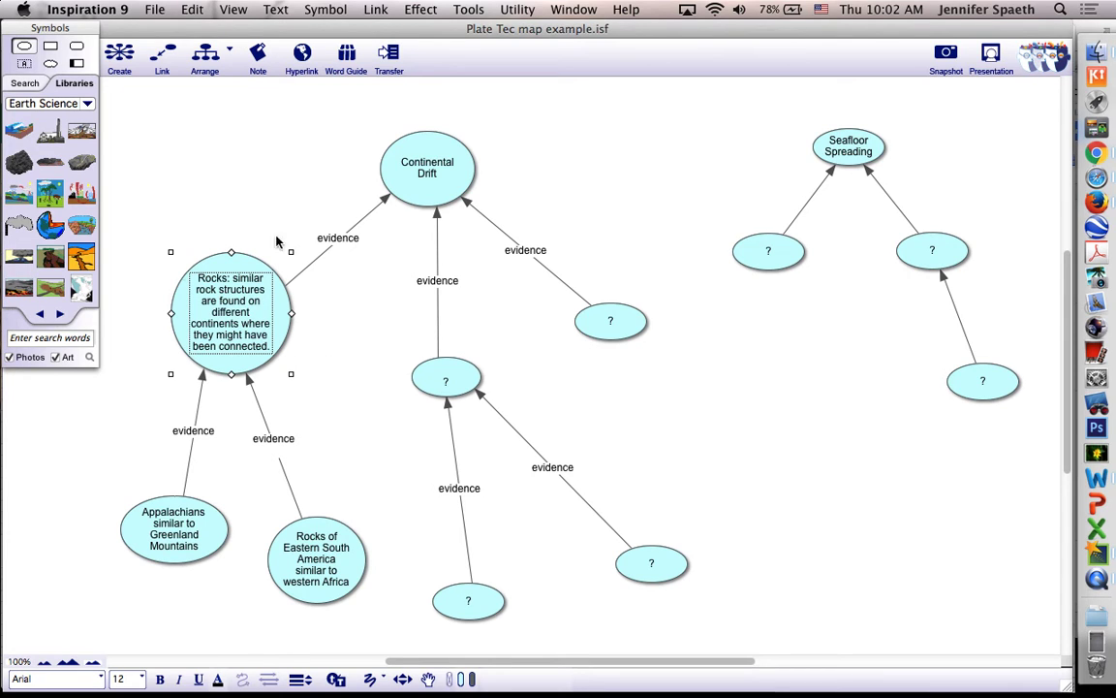
{"action": "left_click", "coordinate": [1093, 152]}
{"action": "type", "text": "rocks"}
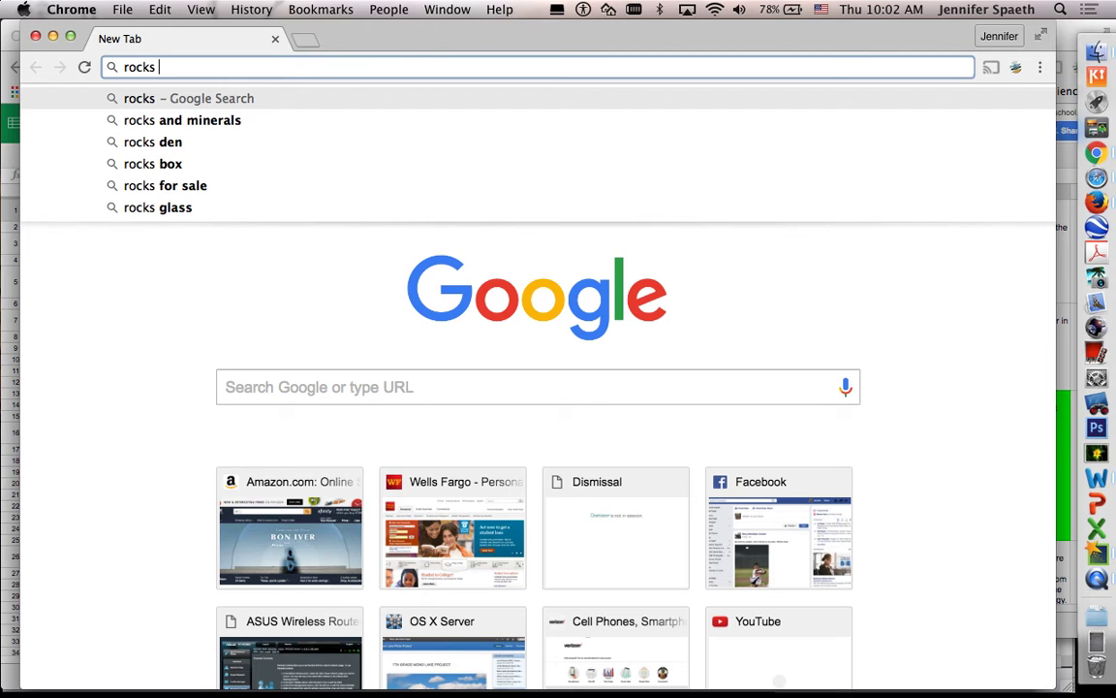
{"action": "type", "text": " cont"}
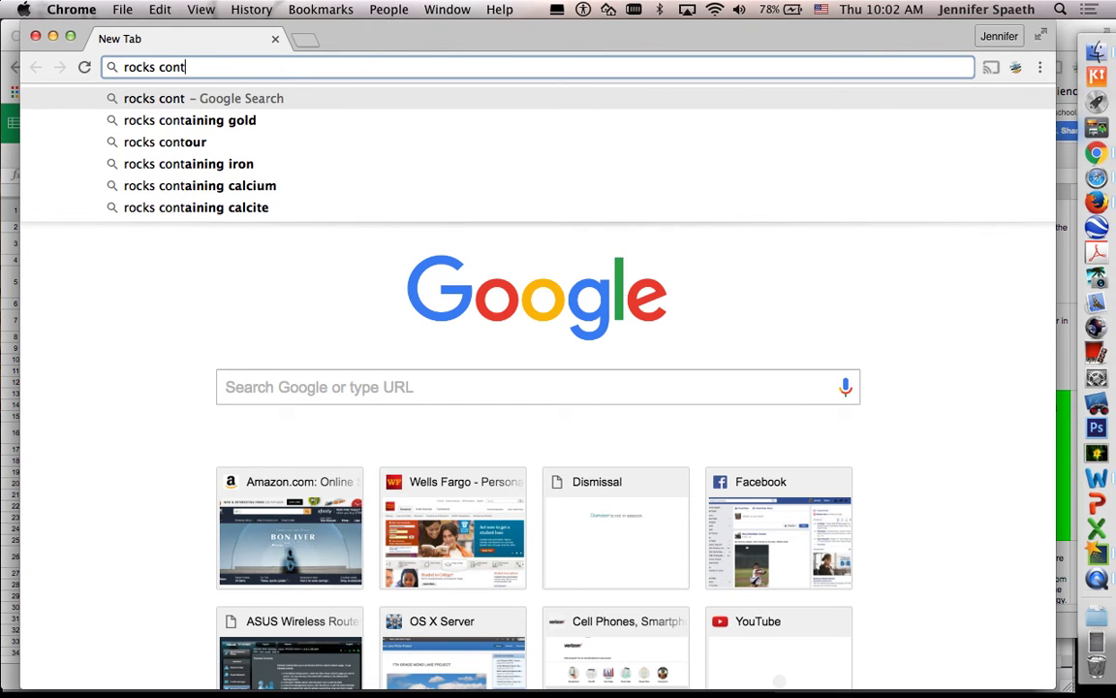
{"action": "type", "text": "inental dri"}
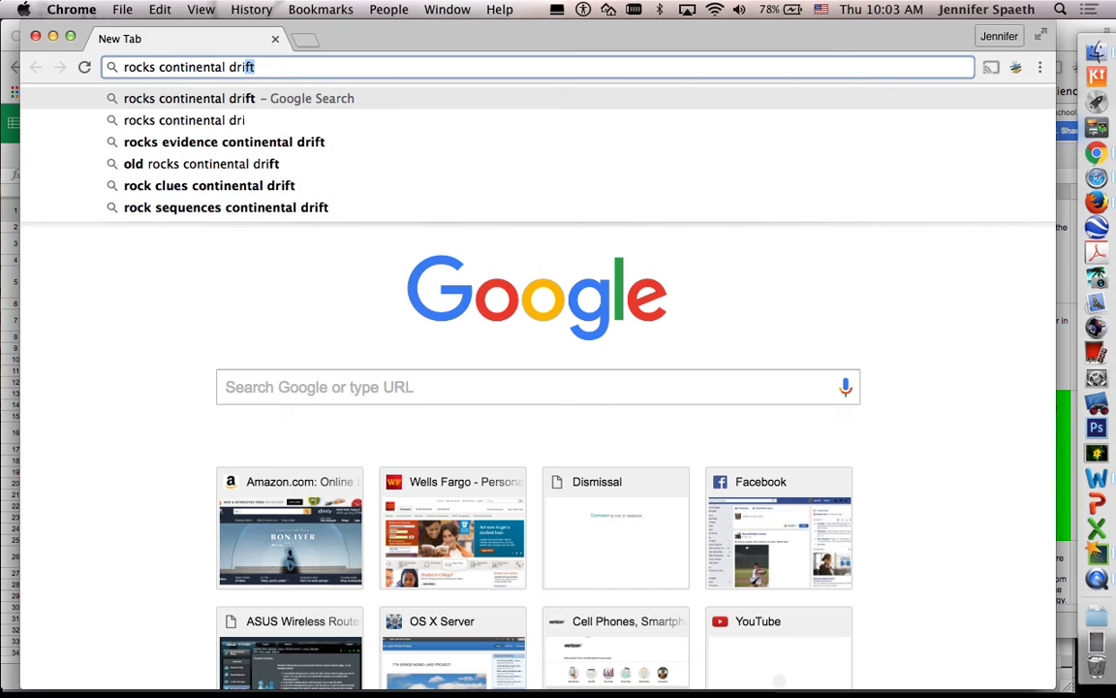
{"action": "key", "text": "Return"}
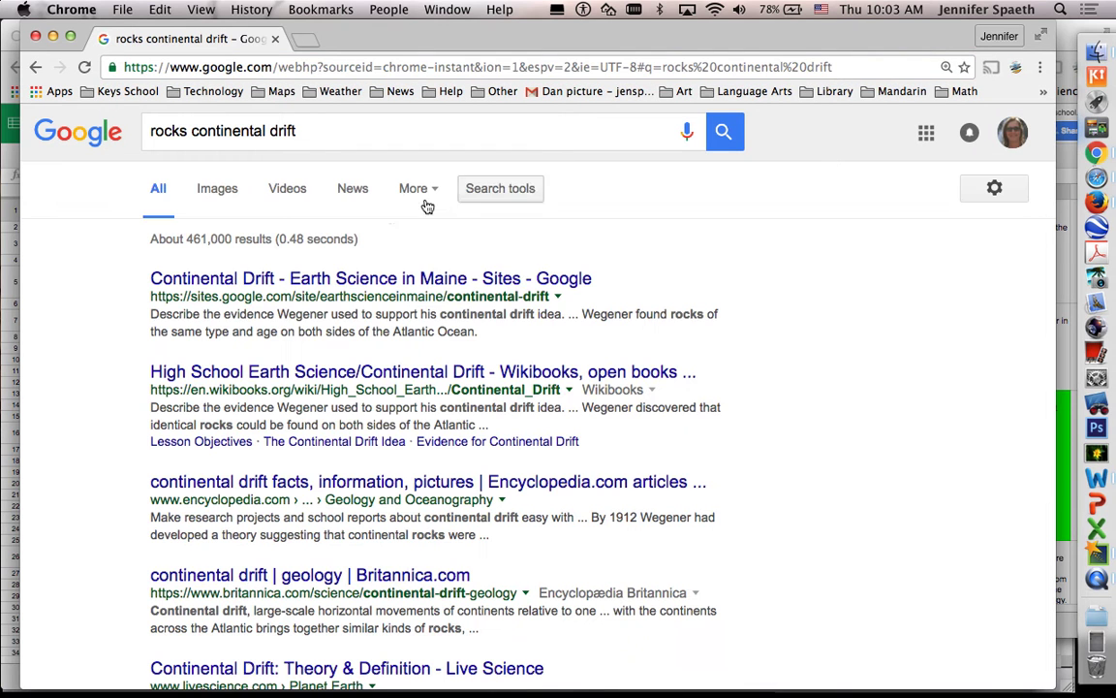
{"action": "left_click", "coordinate": [236, 190]}
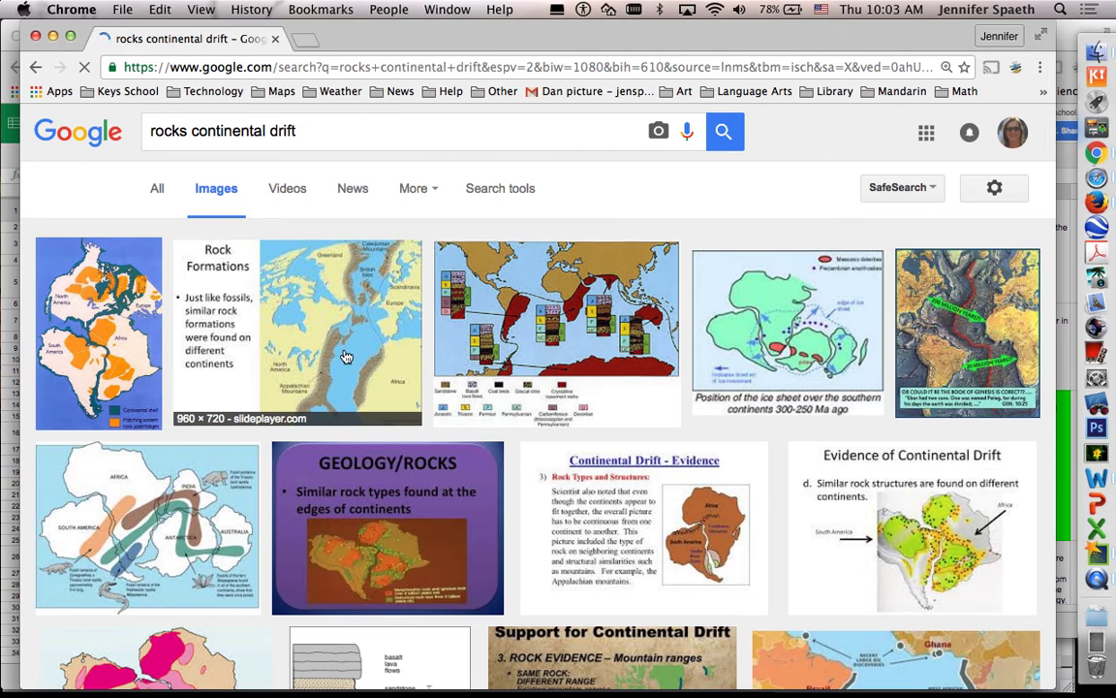
Open the world map with rock-layer columns (RockFit.jpg) from the image results at full size and copy the image.
{"action": "left_click", "coordinate": [346, 357]}
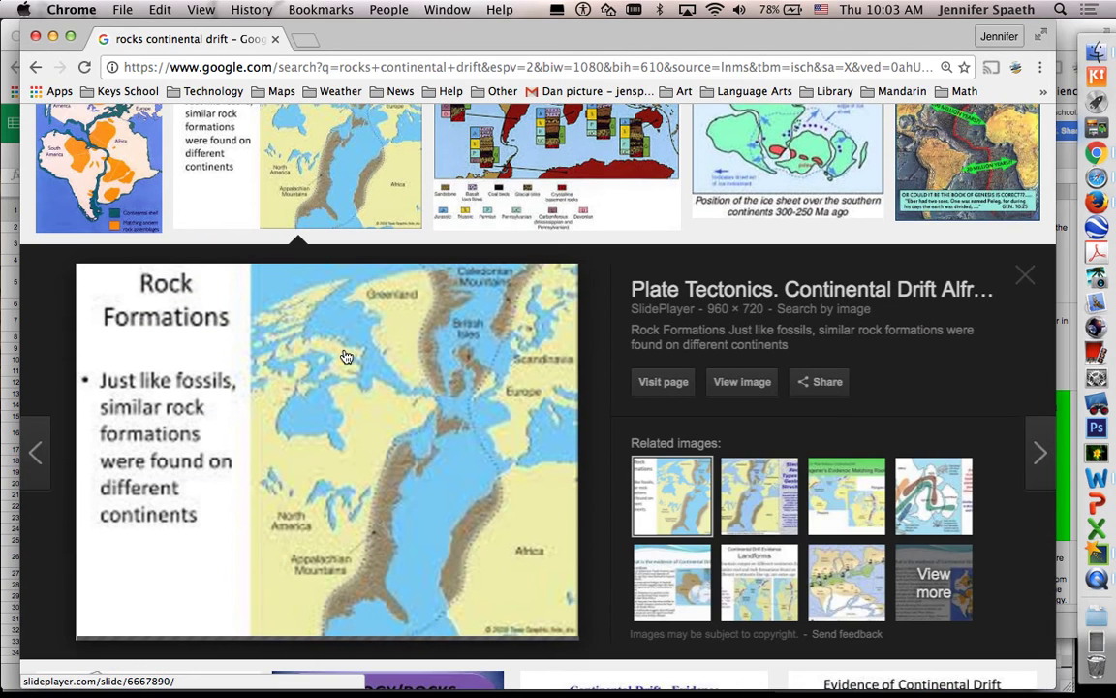
{"action": "left_click", "coordinate": [442, 557]}
{"action": "scroll", "coordinate": [442, 557], "scroll_direction": "up", "scroll_amount": 3}
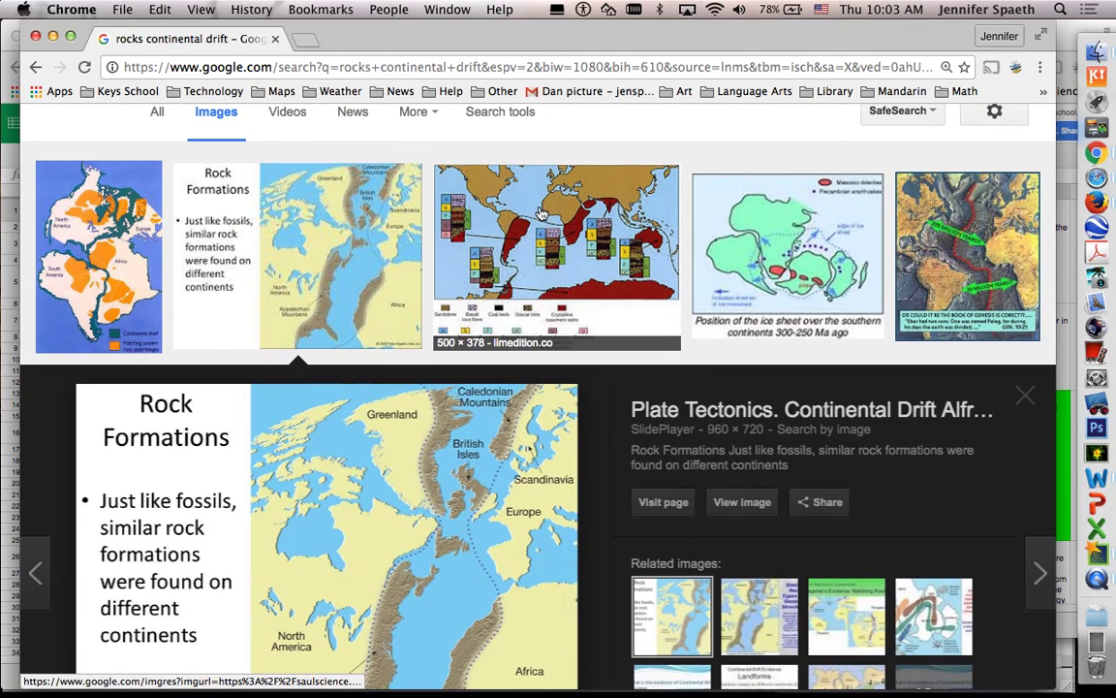
{"action": "left_click", "coordinate": [542, 213]}
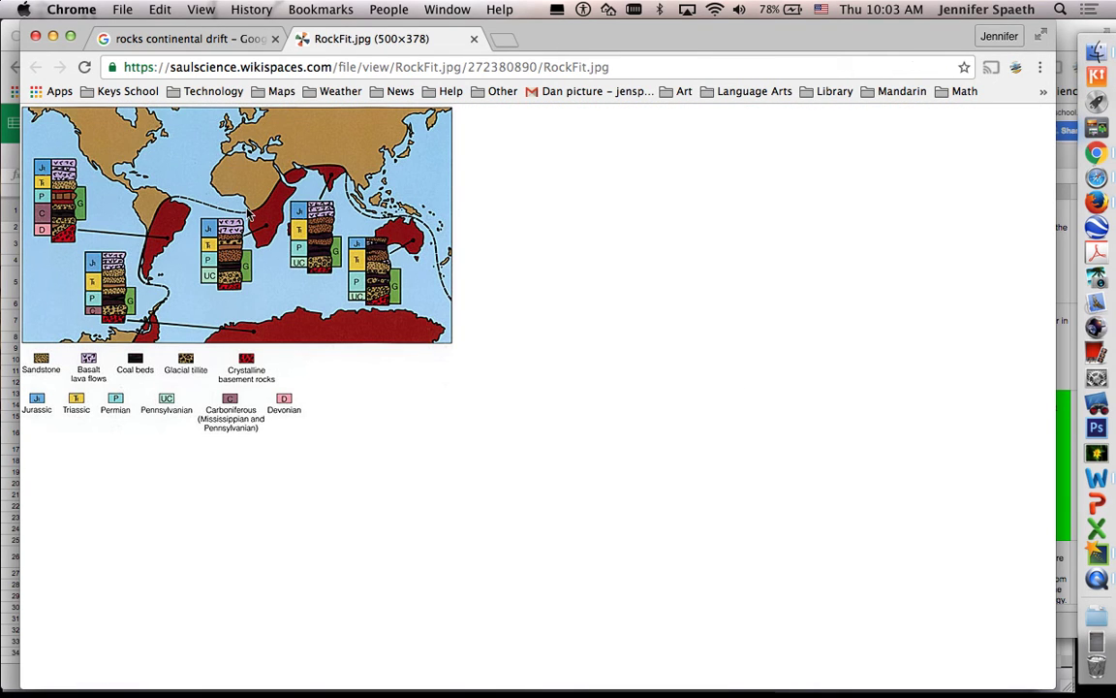
{"action": "right_click", "coordinate": [248, 213]}
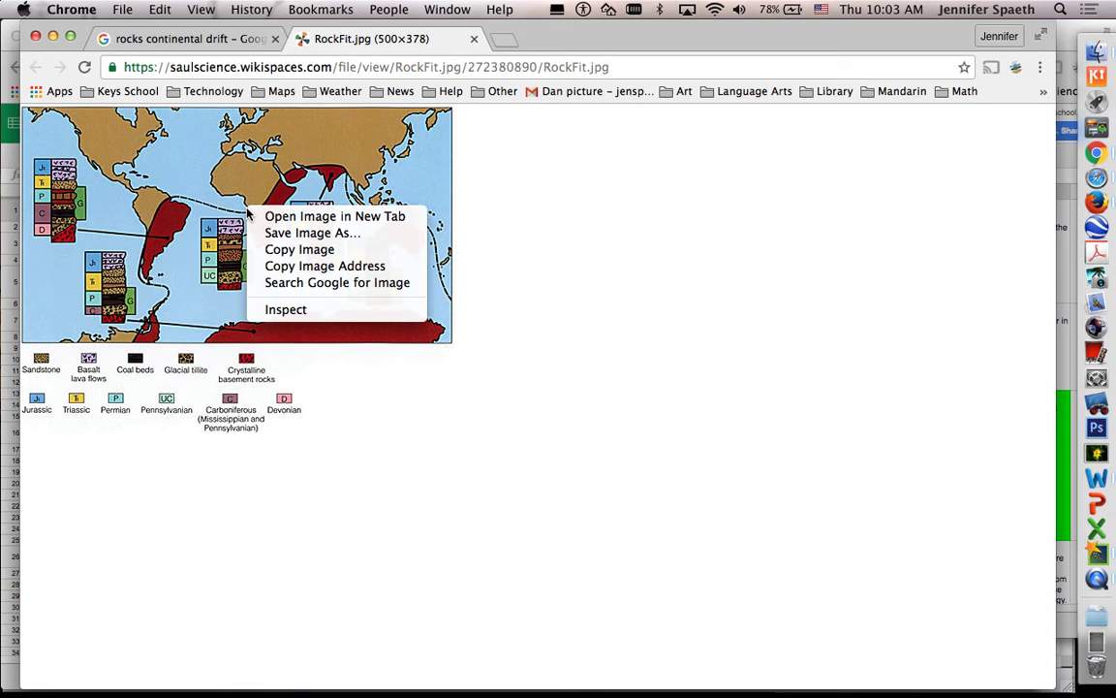
{"action": "left_click", "coordinate": [274, 250]}
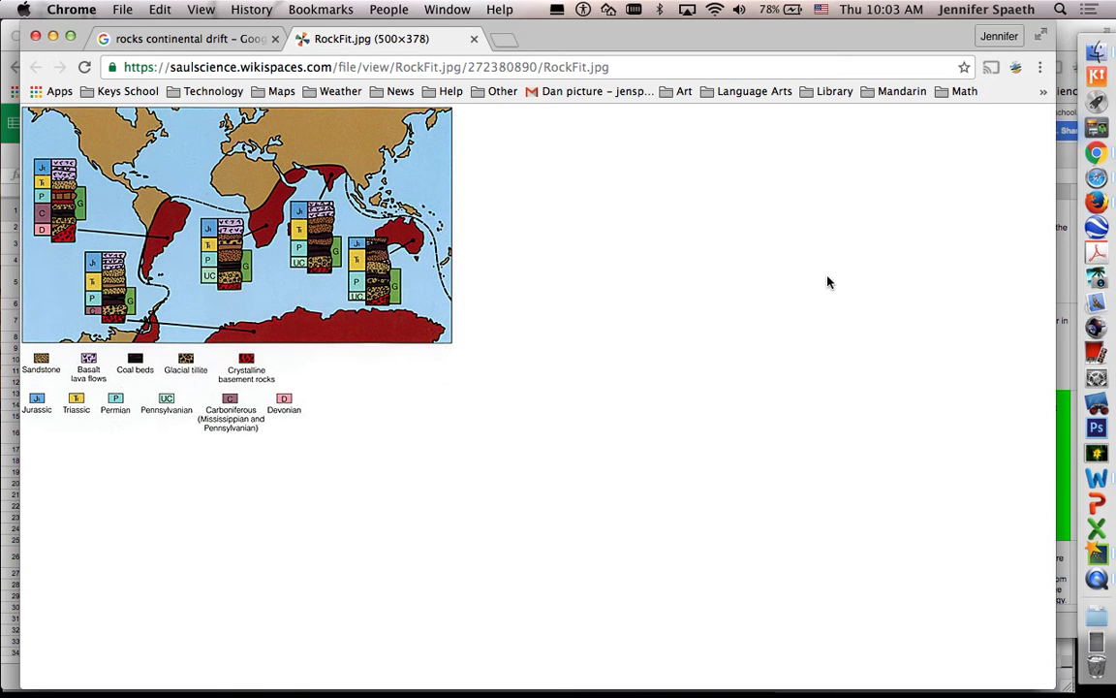
Switch to Inspiration and paste the copied map image in place of the Rocks bubble's oval shape.
{"action": "left_click", "coordinate": [1095, 556]}
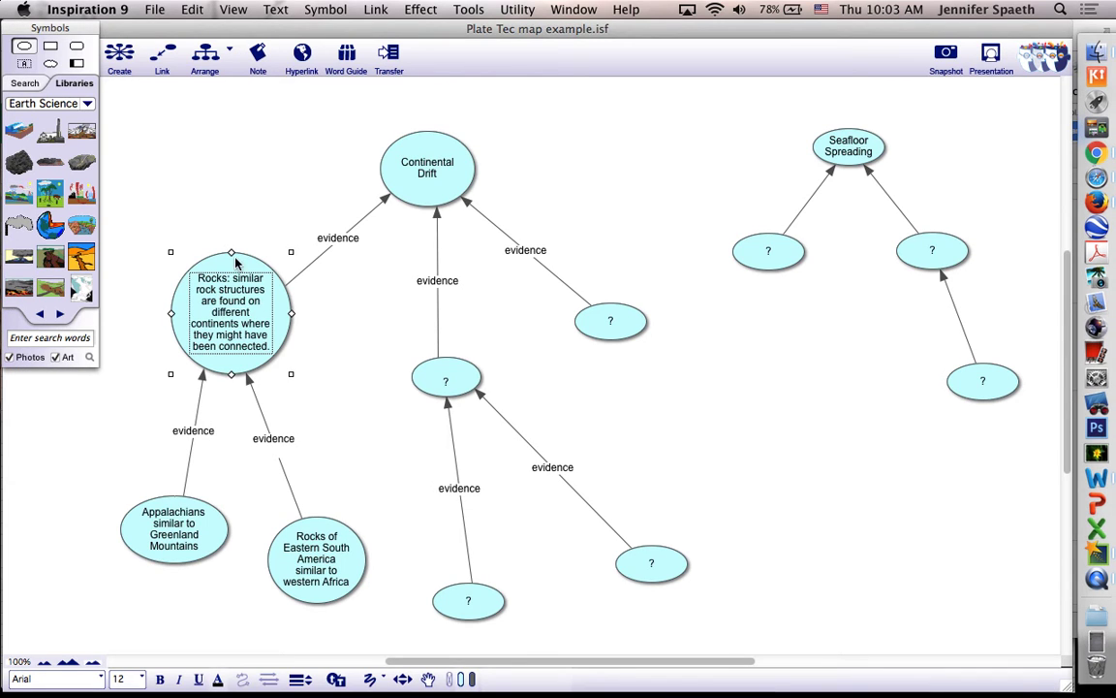
{"action": "mouse_move", "coordinate": [233, 255]}
{"action": "left_mouse_down"}
{"action": "mouse_move", "coordinate": [169, 242]}
{"action": "mouse_move", "coordinate": [189, 167]}
{"action": "mouse_move", "coordinate": [180, 189]}
{"action": "mouse_move", "coordinate": [203, 215]}
{"action": "mouse_move", "coordinate": [177, 186]}
{"action": "mouse_move", "coordinate": [242, 269]}
{"action": "left_mouse_up"}
{"action": "key", "text": "super+v"}
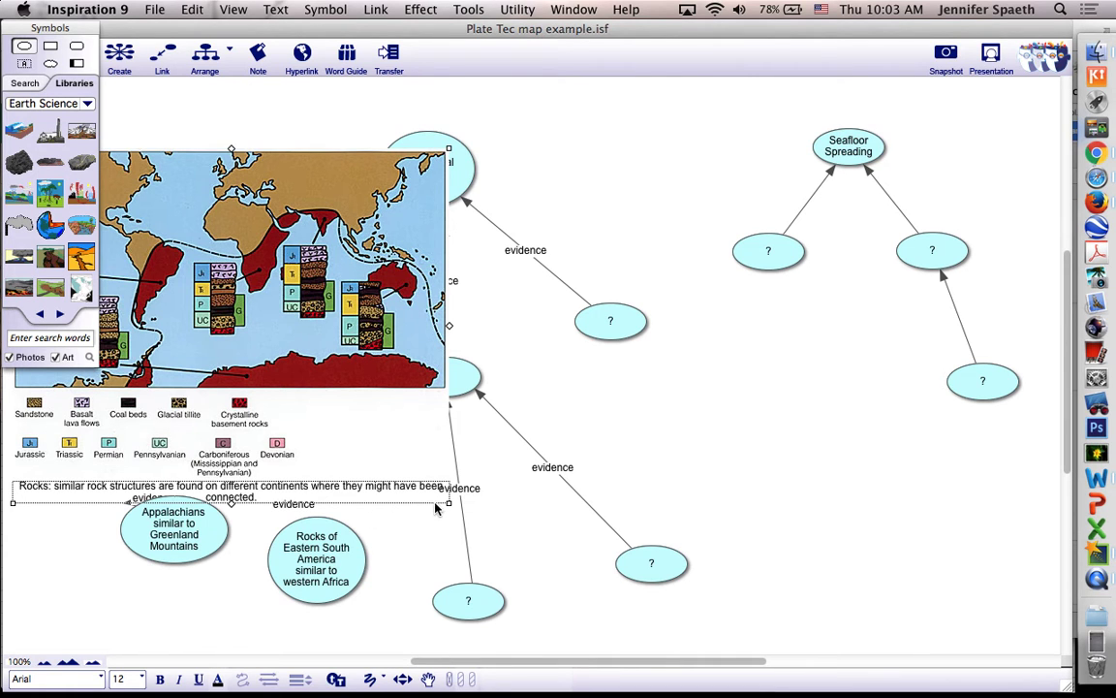
Shrink the pasted map symbol and position it below Continental Drift, above its two supporting evidence bubbles.
{"action": "left_click_drag", "start_coordinate": [451, 509], "coordinate": [266, 329]}
{"action": "left_click_drag", "start_coordinate": [166, 199], "coordinate": [275, 281]}
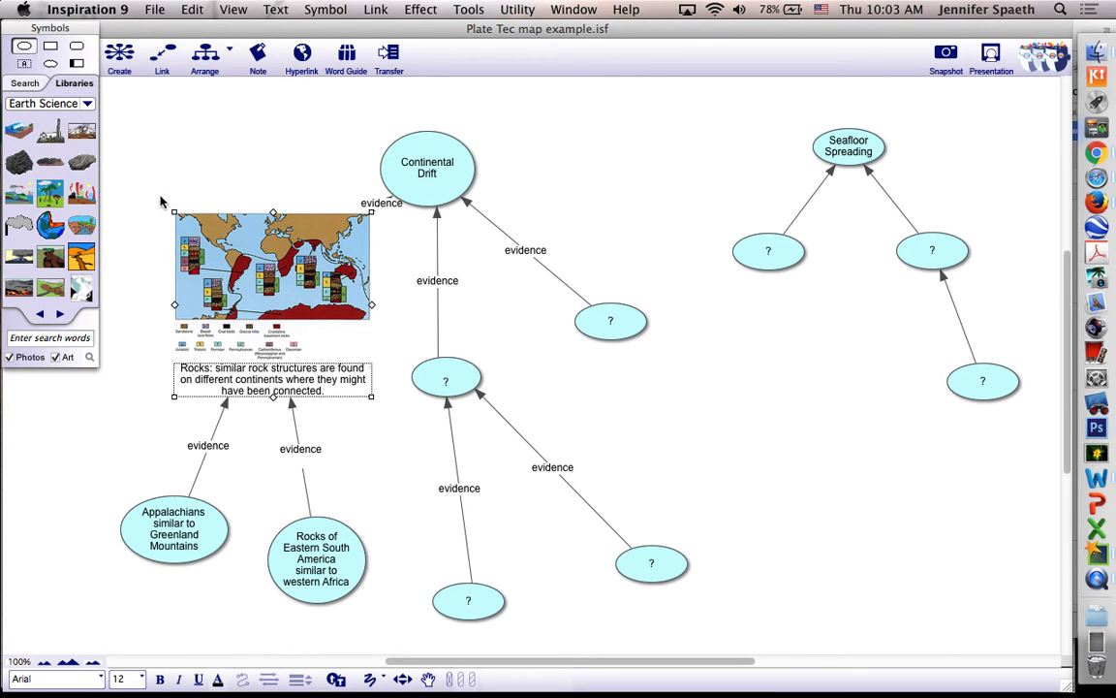
{"action": "left_click_drag", "start_coordinate": [175, 214], "coordinate": [192, 231]}
{"action": "left_click_drag", "start_coordinate": [257, 290], "coordinate": [216, 262]}
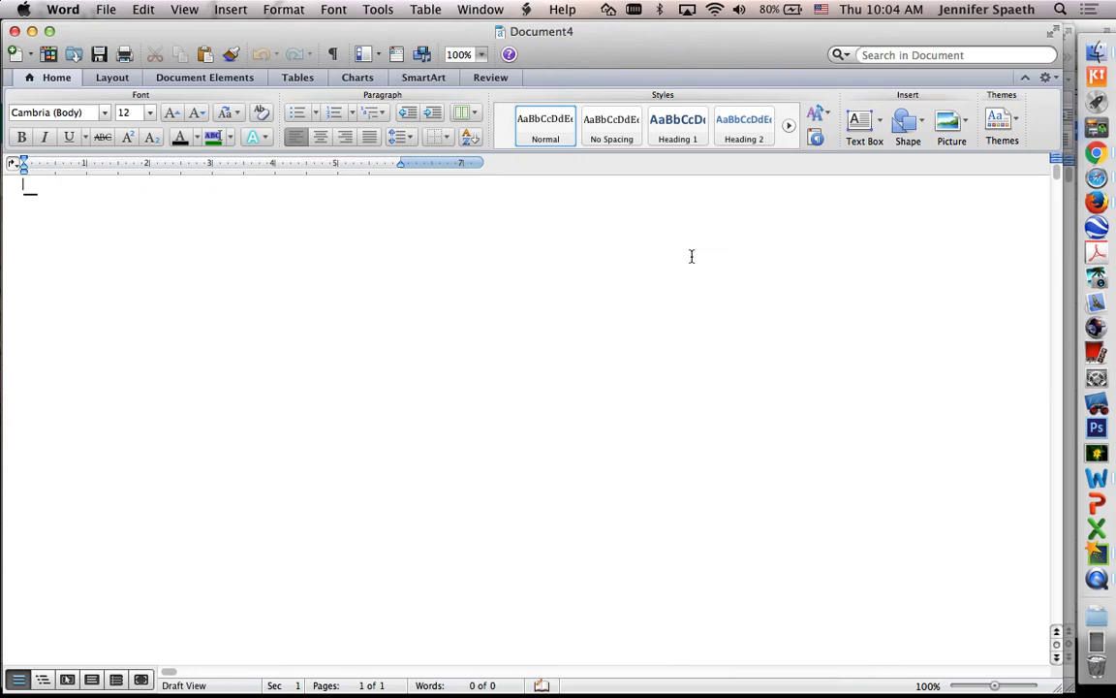
Paste the copied map image into the blank Word document and display it in Print Layout view.
{"action": "key", "text": "super+v"}
{"action": "left_click", "coordinate": [187, 10]}
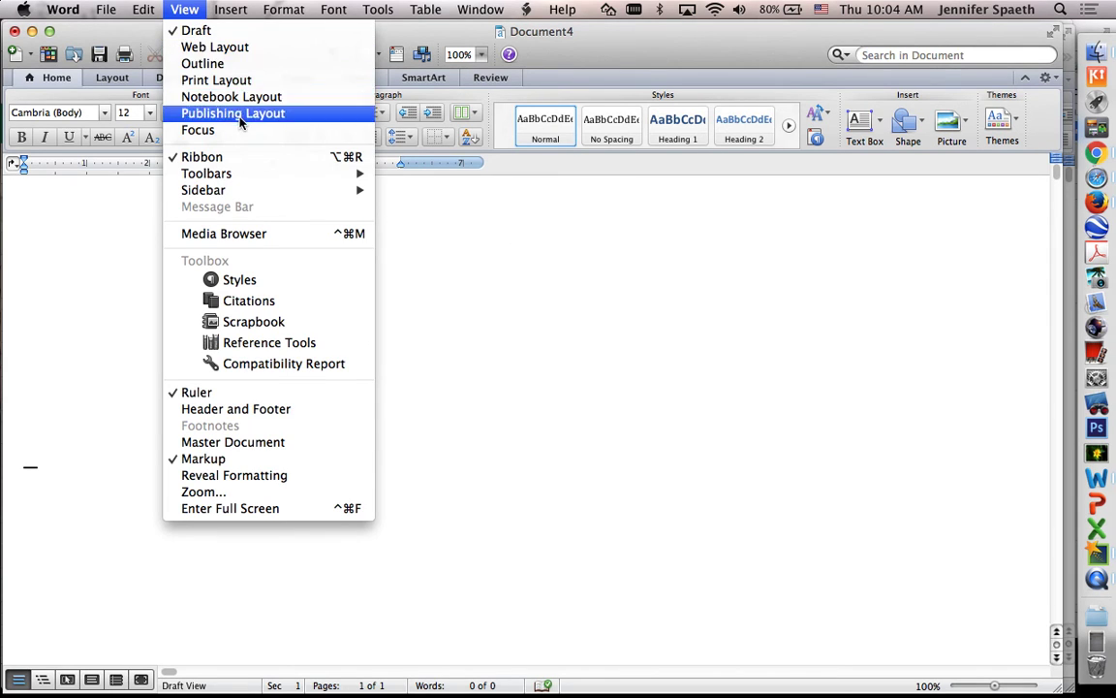
{"action": "left_click", "coordinate": [232, 79]}
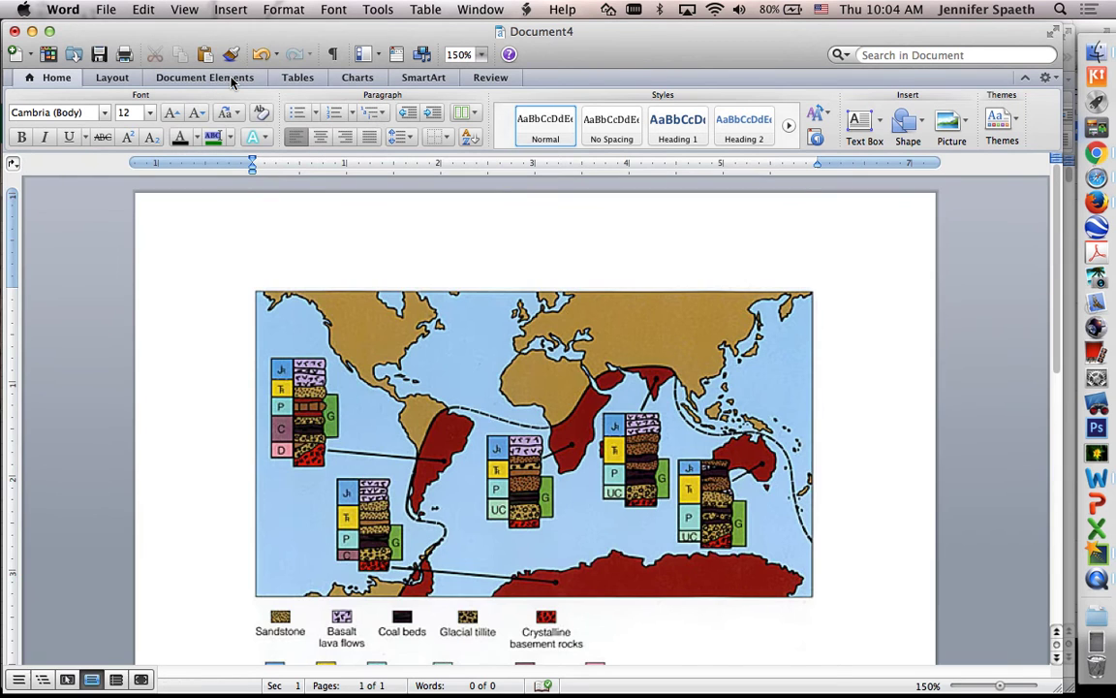
Shrink the pasted map picture proportionally to about 2 inches wide in the document.
{"action": "scroll", "coordinate": [391, 273], "scroll_direction": "down", "scroll_amount": 3}
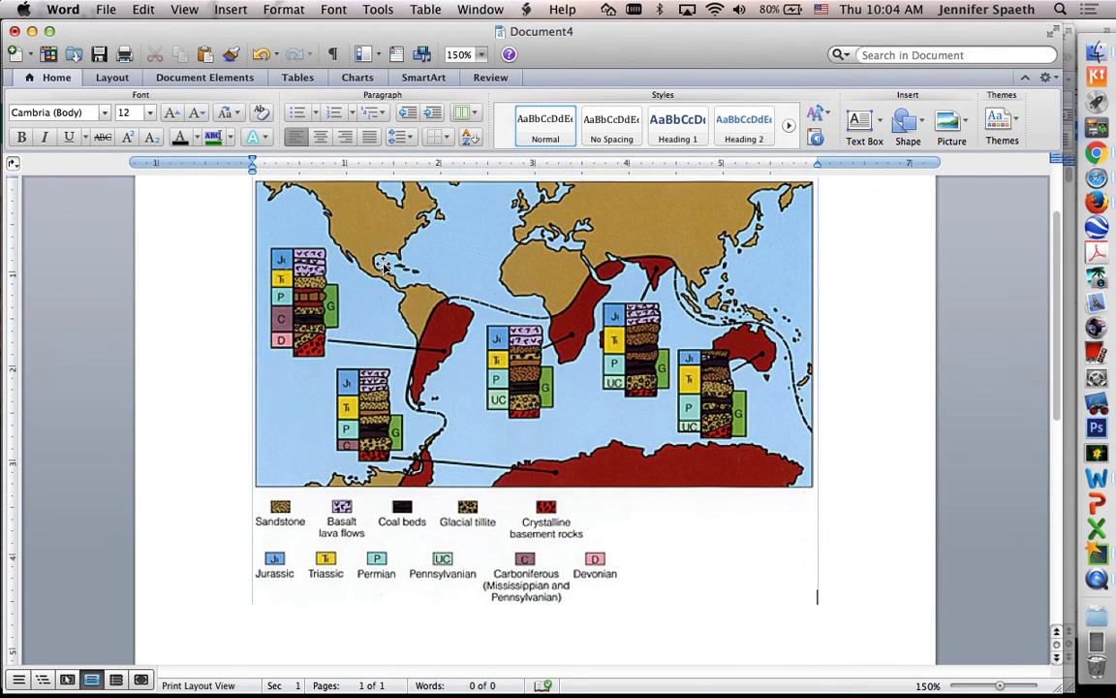
{"action": "left_click", "coordinate": [483, 370]}
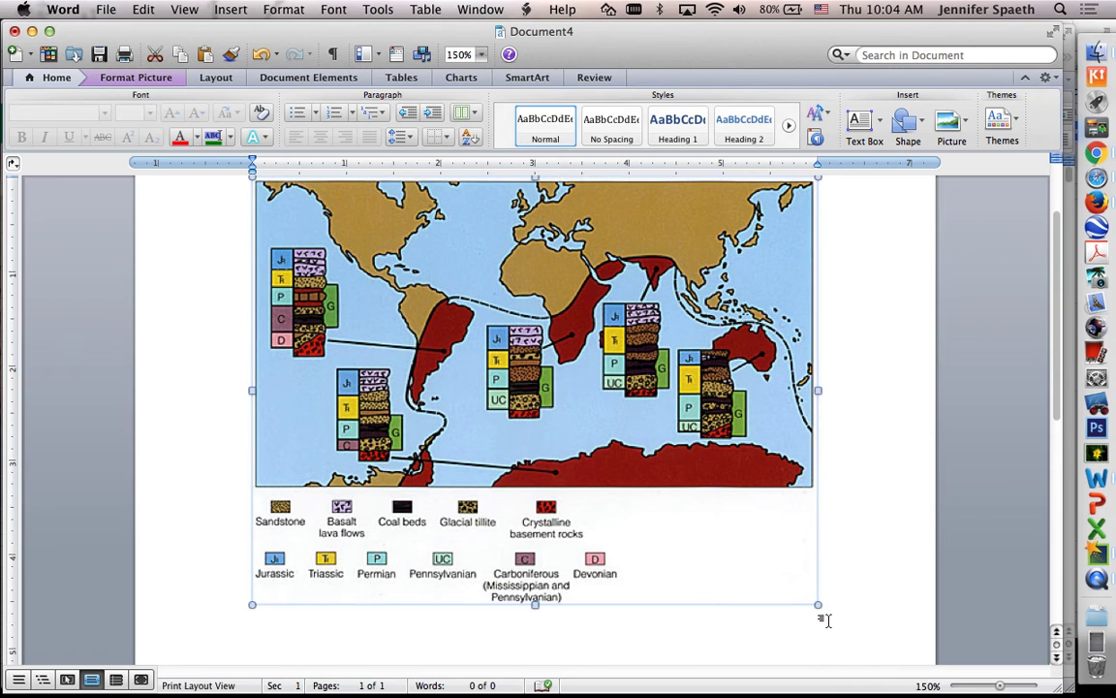
{"action": "left_click_drag", "start_coordinate": [819, 604], "coordinate": [465, 258]}
{"action": "scroll", "coordinate": [576, 366], "scroll_direction": "up", "scroll_amount": 3}
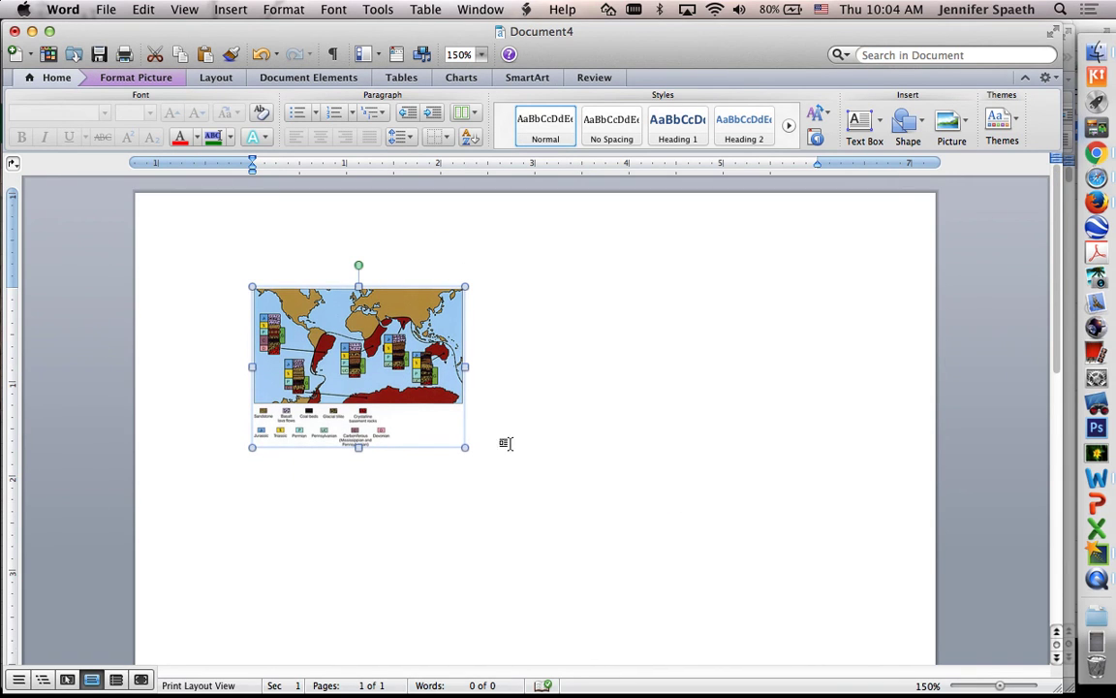
{"action": "left_click_drag", "start_coordinate": [465, 447], "coordinate": [442, 429]}
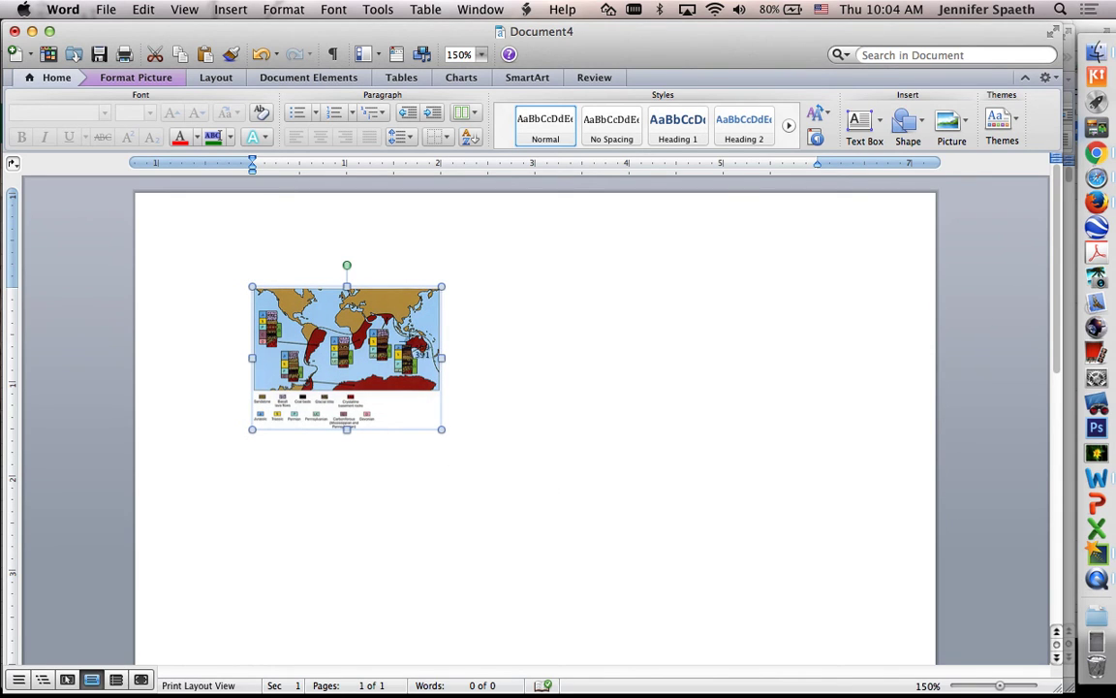
{"action": "left_click_drag", "start_coordinate": [242, 282], "coordinate": [443, 431]}
Switch back to Inspiration, lower the map symbol slightly and move the middle "?" bubble closer to Continental Drift.
{"action": "left_click", "coordinate": [1096, 551]}
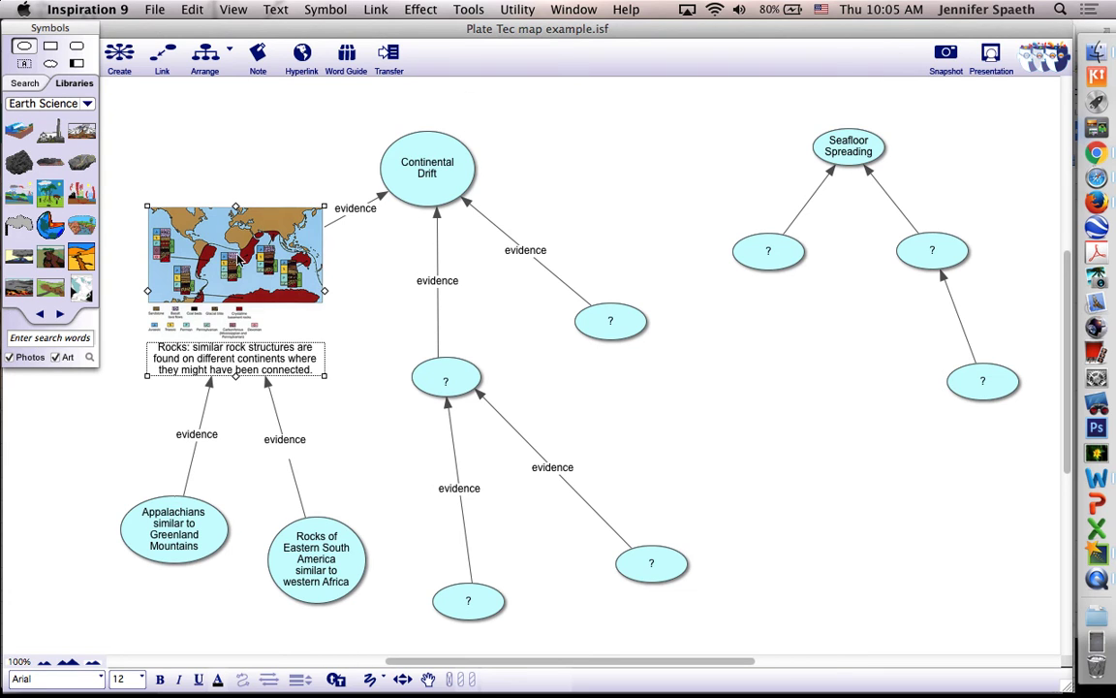
{"action": "left_click_drag", "start_coordinate": [240, 257], "coordinate": [240, 299]}
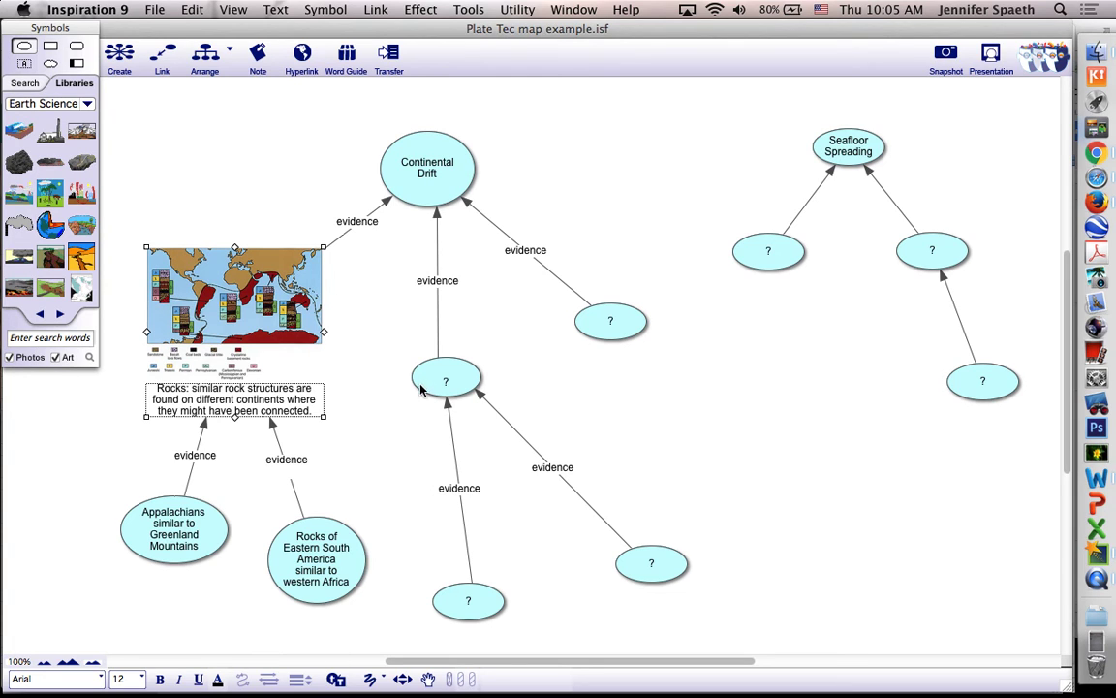
{"action": "left_click_drag", "start_coordinate": [439, 377], "coordinate": [417, 315]}
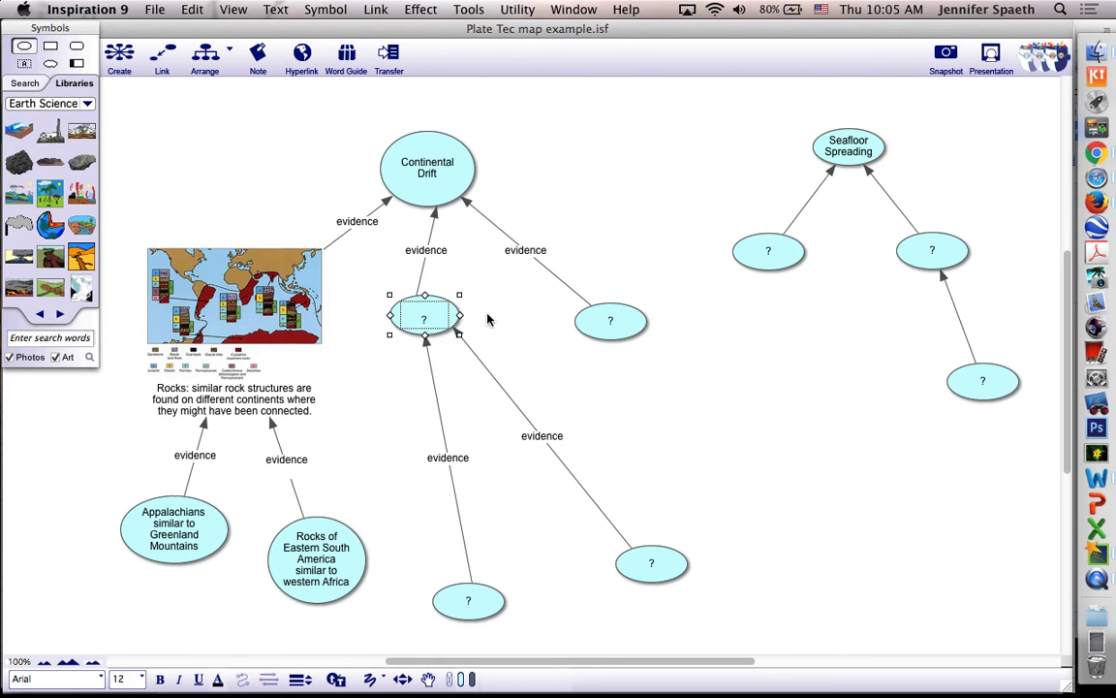
{"action": "left_click", "coordinate": [635, 422]}
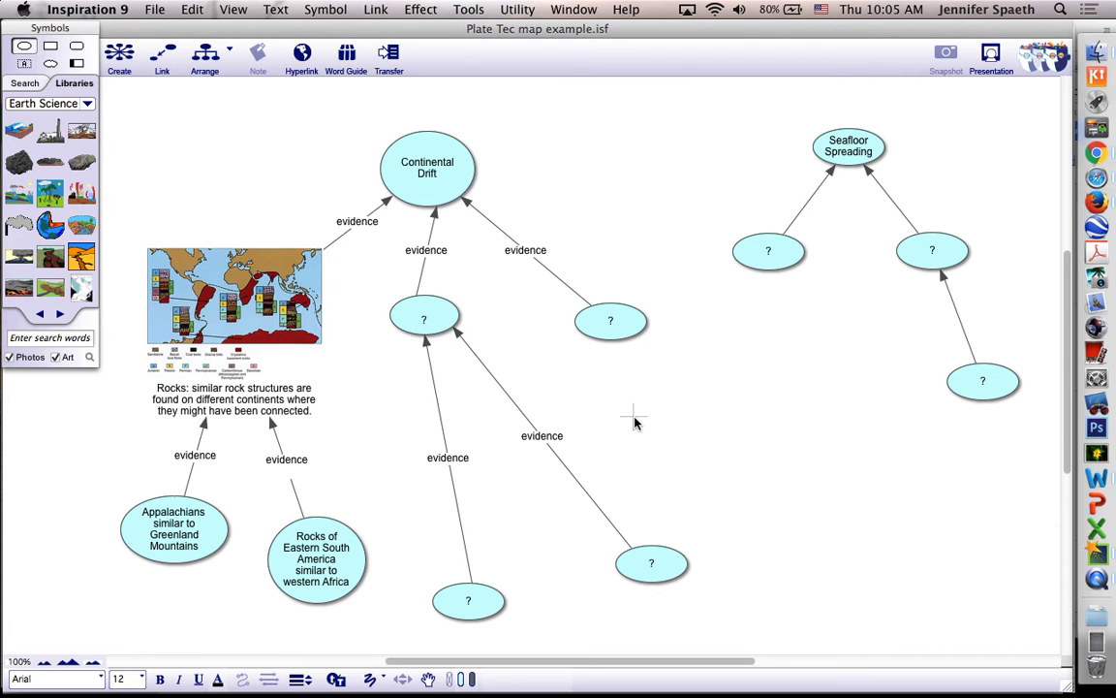